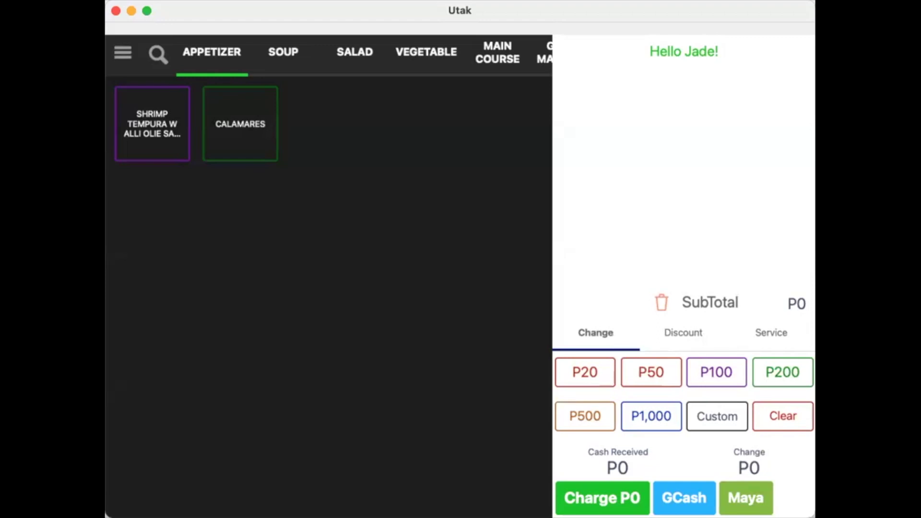
Enable the Park Orders and Print Order Slip toggles in Settings
left_click(121, 53)
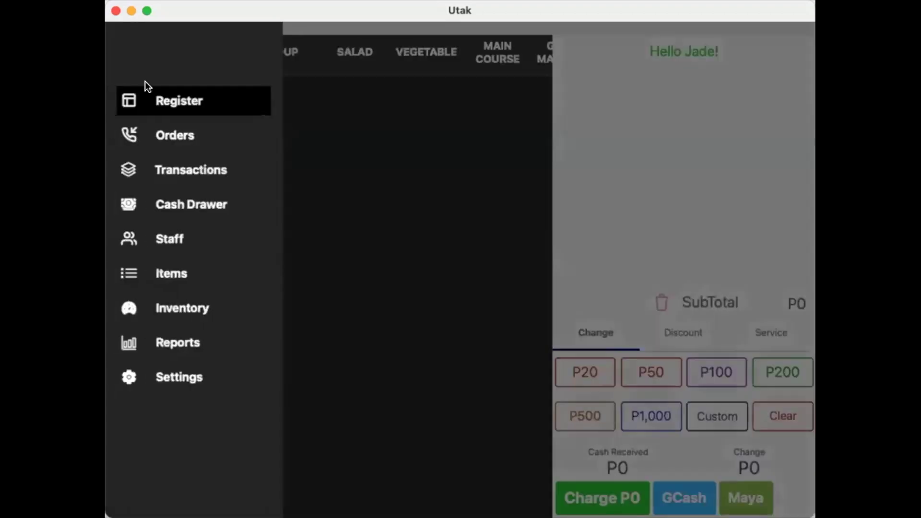
left_click(218, 378)
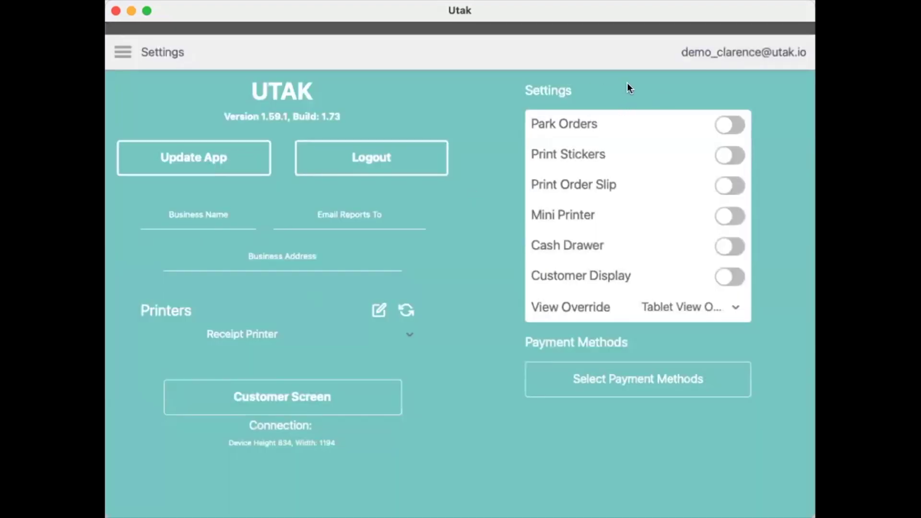
left_click(730, 126)
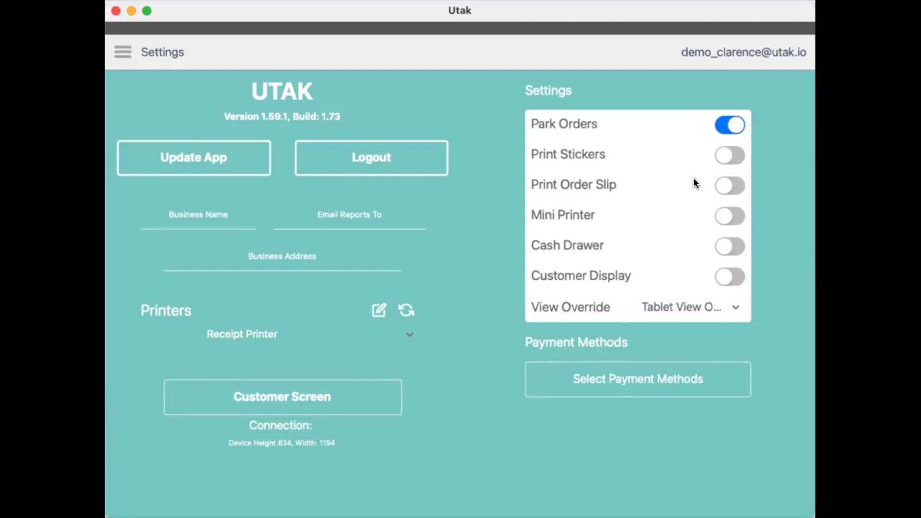
left_click(731, 186)
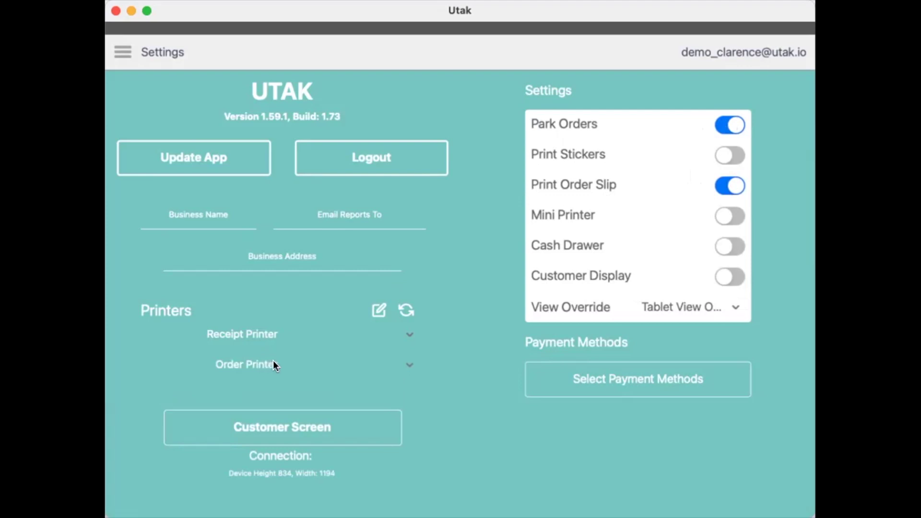
left_click(120, 51)
Back on the register, set the service charge to 10% and leave it switched off
left_click(140, 93)
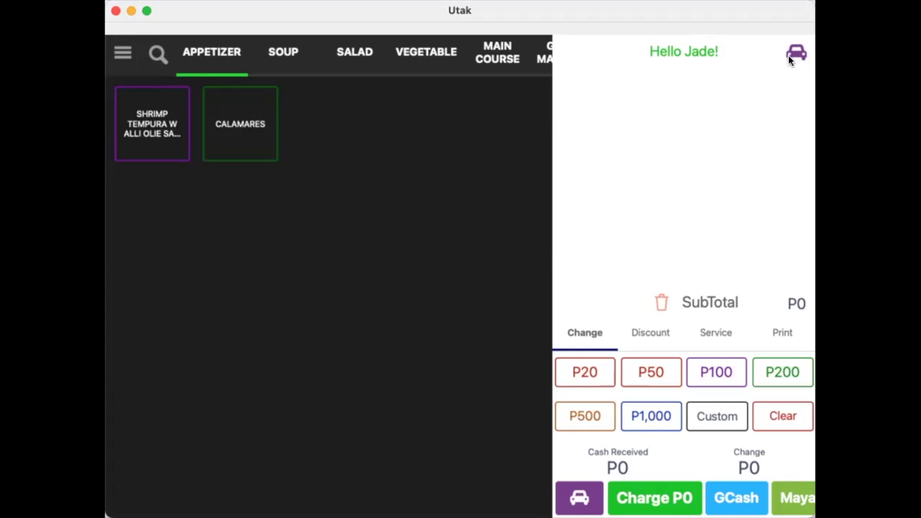
left_click(714, 335)
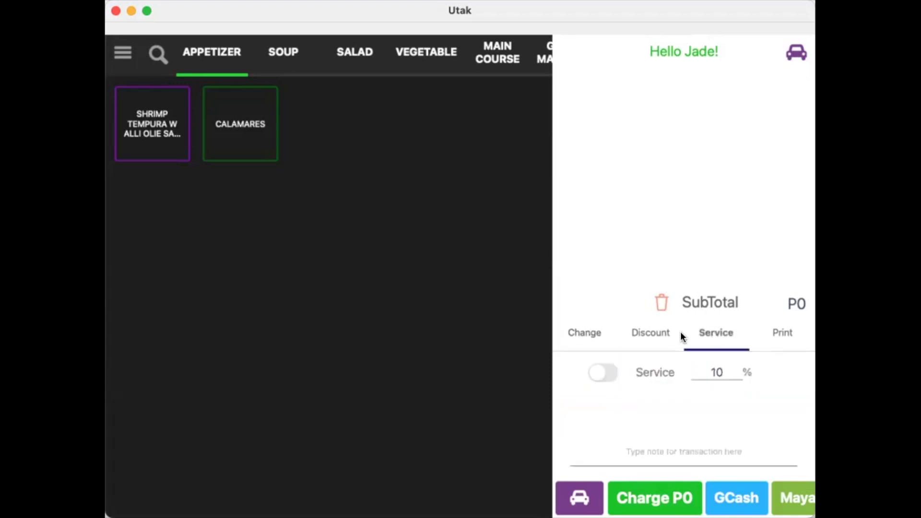
left_click(609, 372)
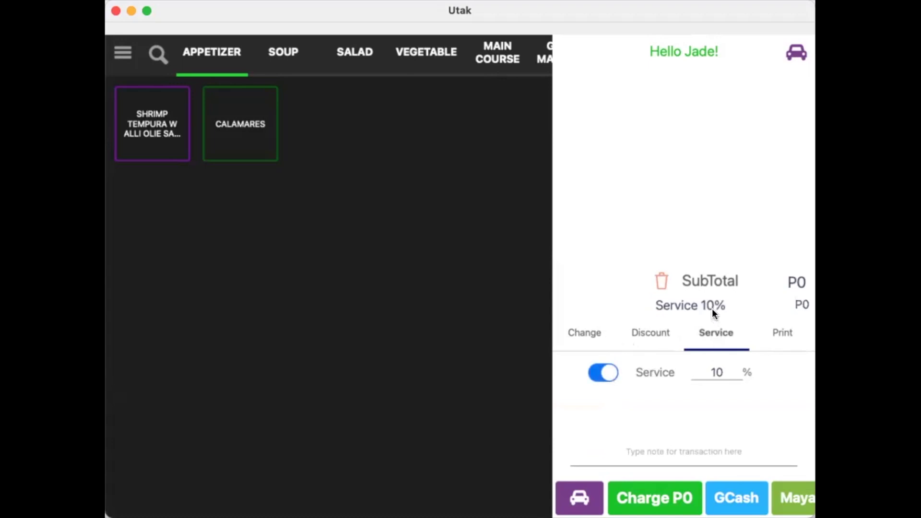
double_click(711, 369)
left_click(607, 374)
Add Shrimp Tempura and Calamares to the order for a P500 total
left_click(529, 353)
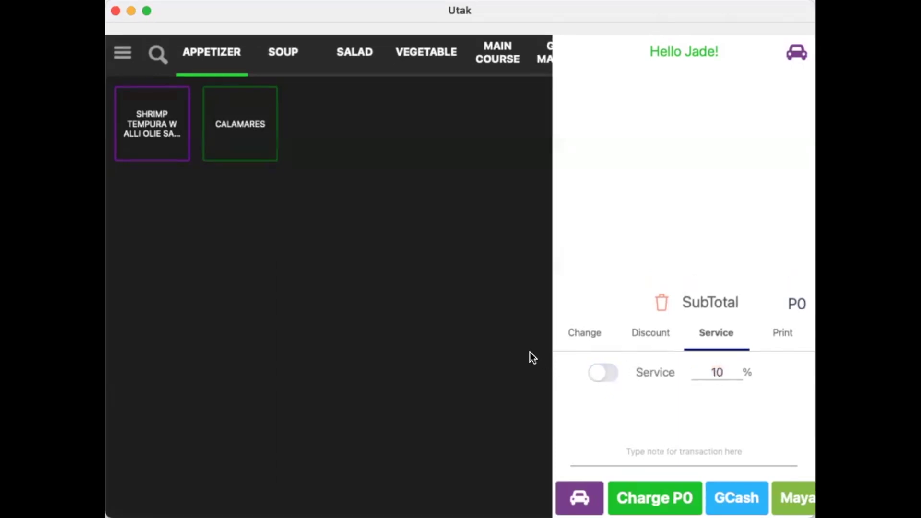
left_click(569, 346)
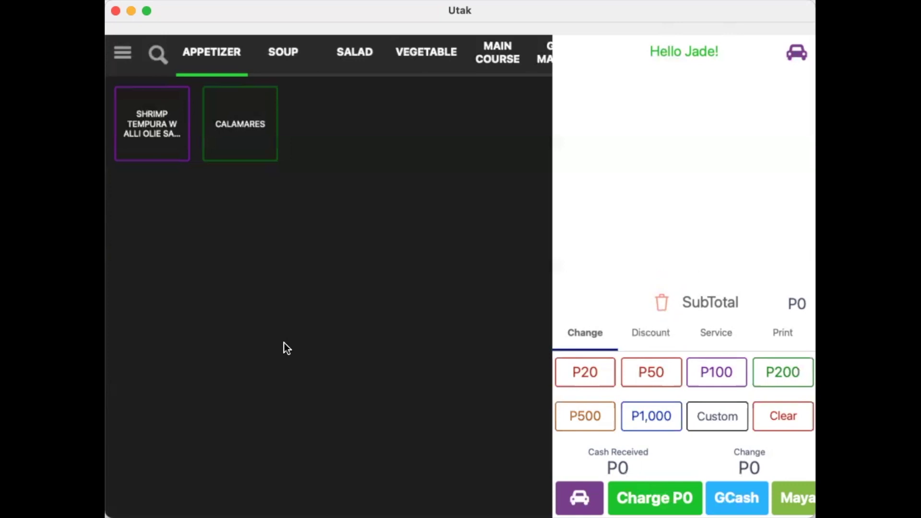
left_click(160, 145)
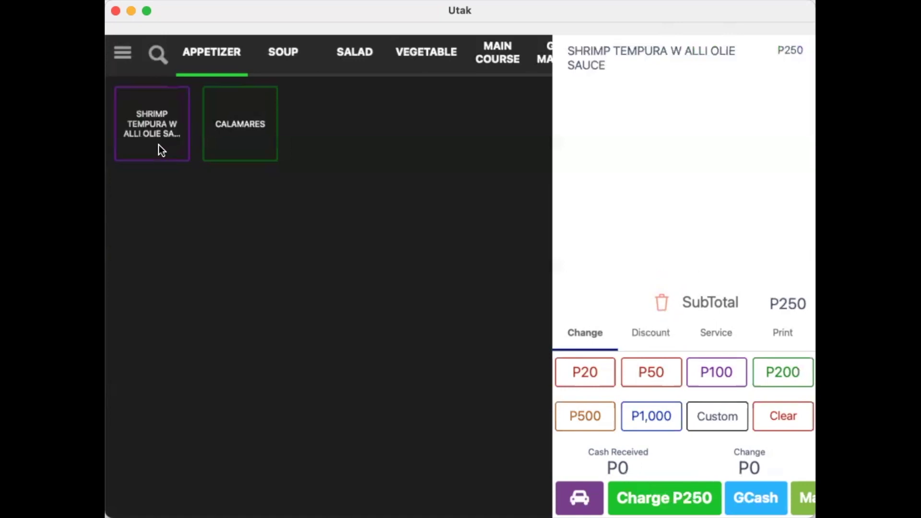
left_click(240, 143)
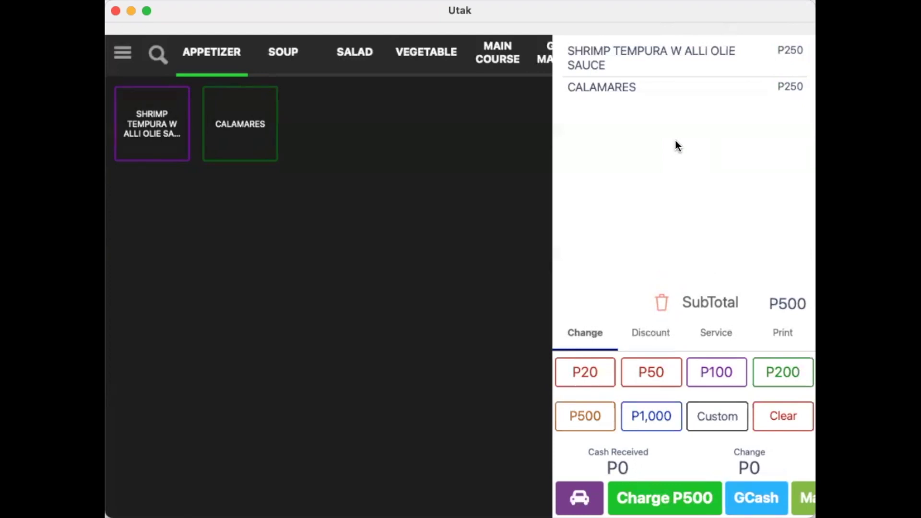
Mark the order Dine In and add the kitchen note 'T5'
left_click(778, 331)
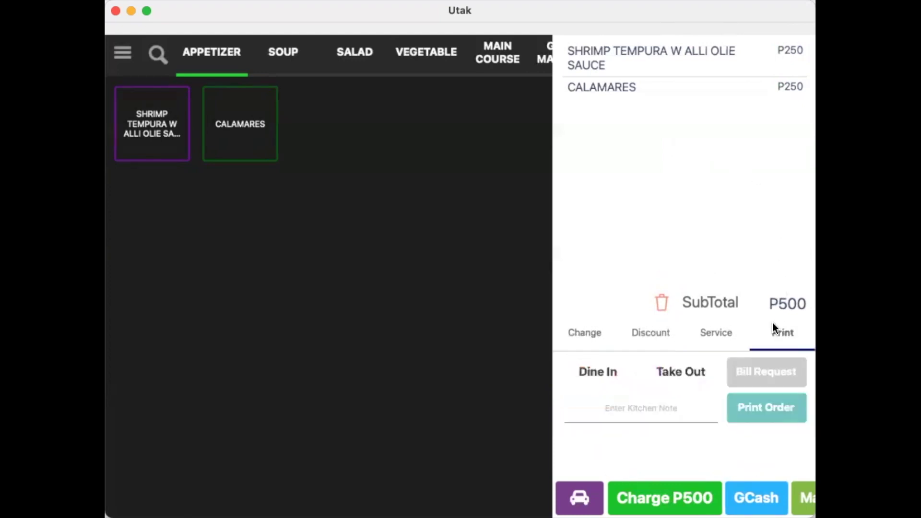
left_click(675, 369)
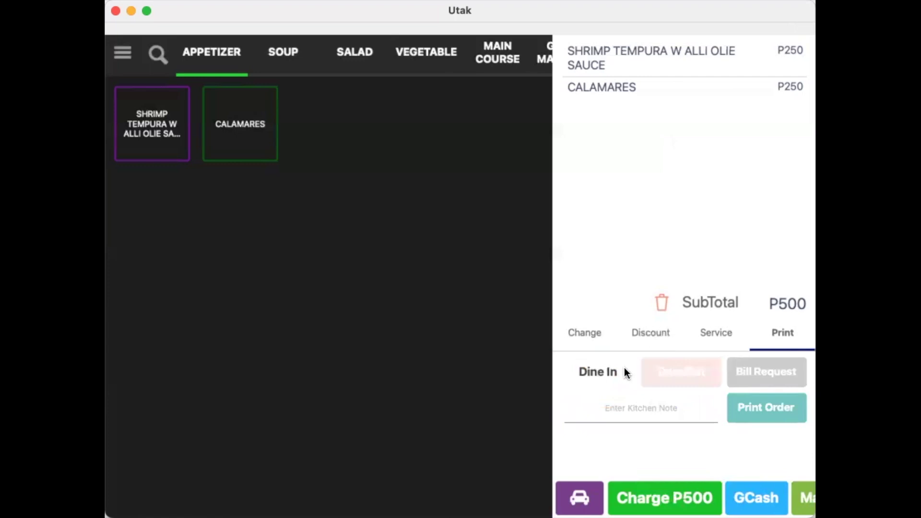
left_click(598, 372)
left_click(654, 409)
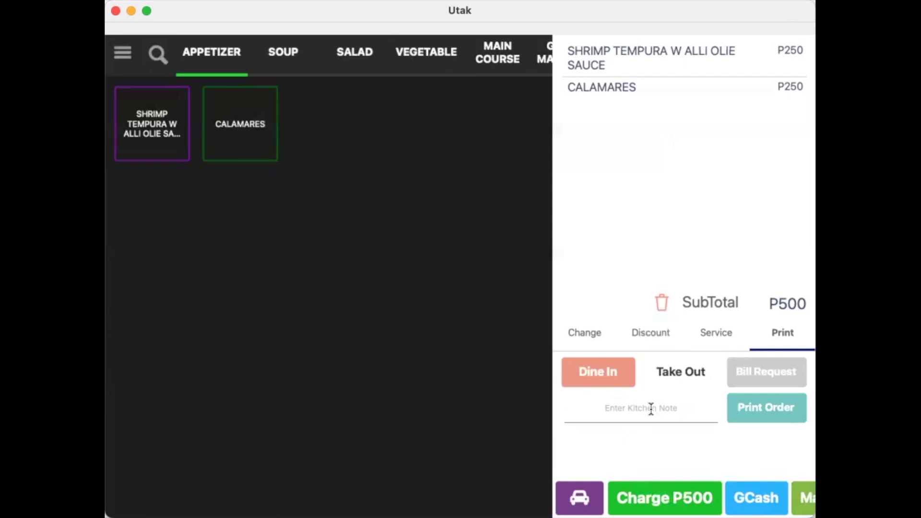
type("T")
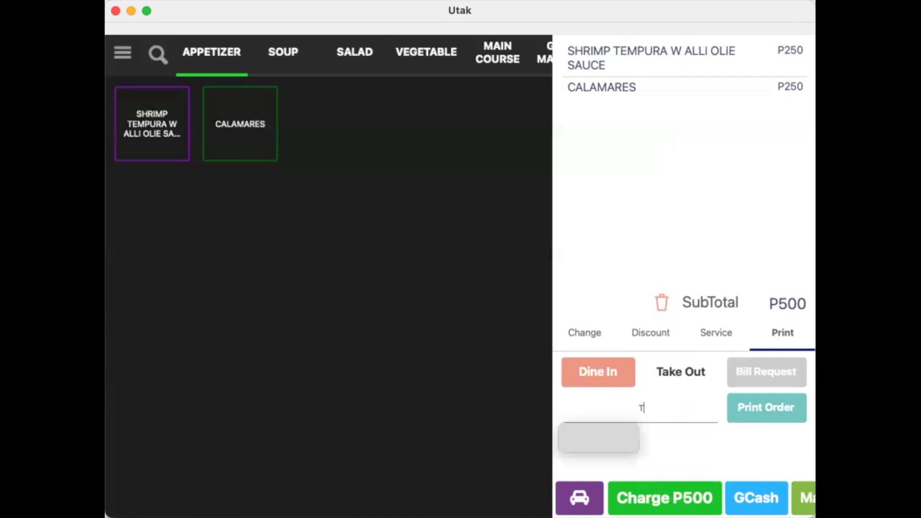
type("5")
left_click(759, 414)
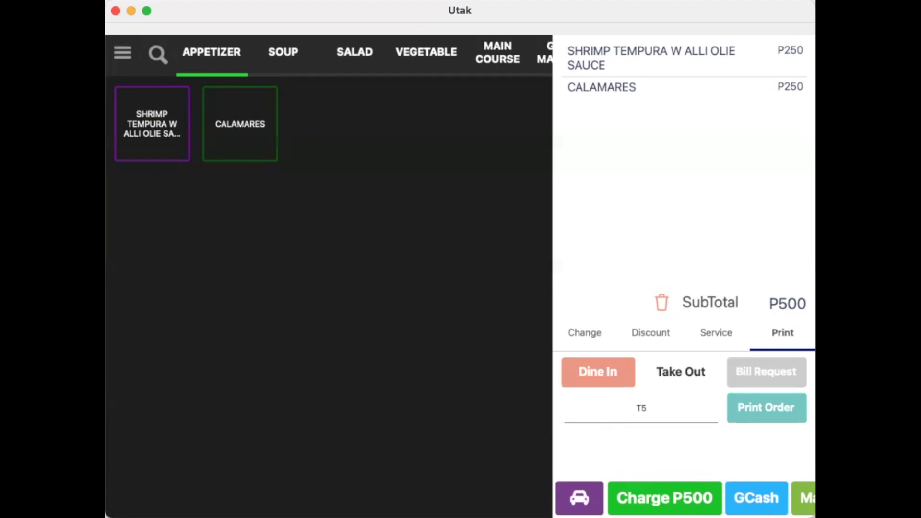
left_click(579, 498)
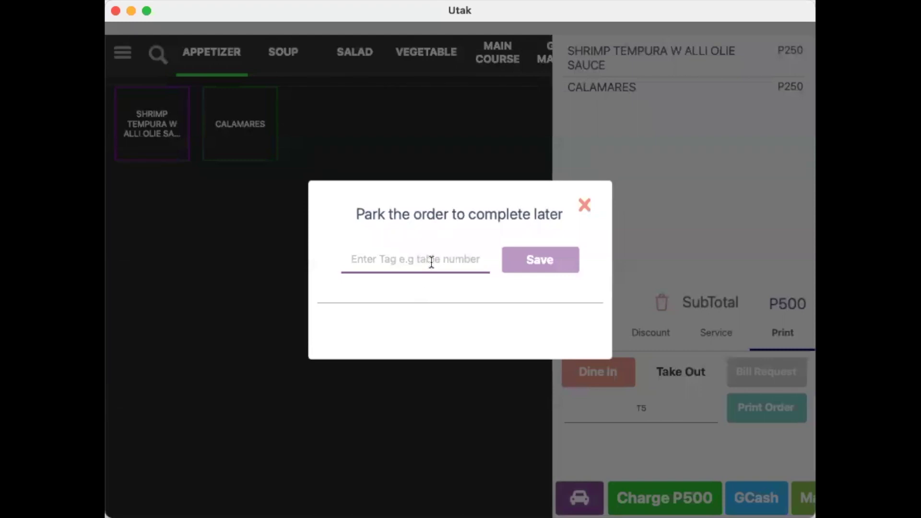
Park the P500 order under the tag 'T5'
type("T5")
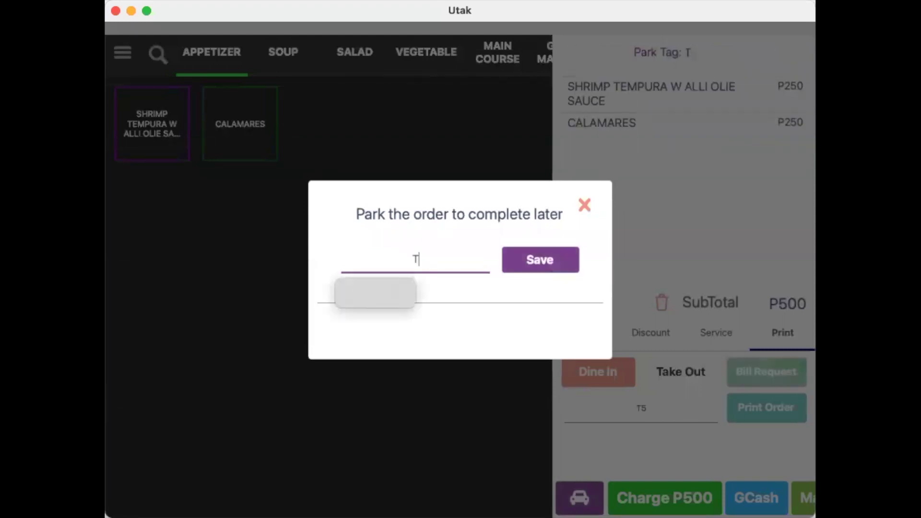
left_click(514, 267)
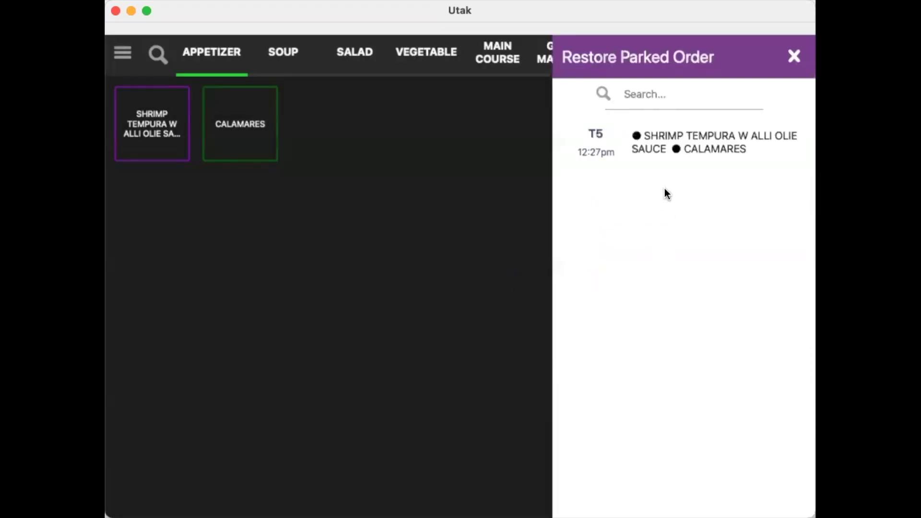
left_click(795, 57)
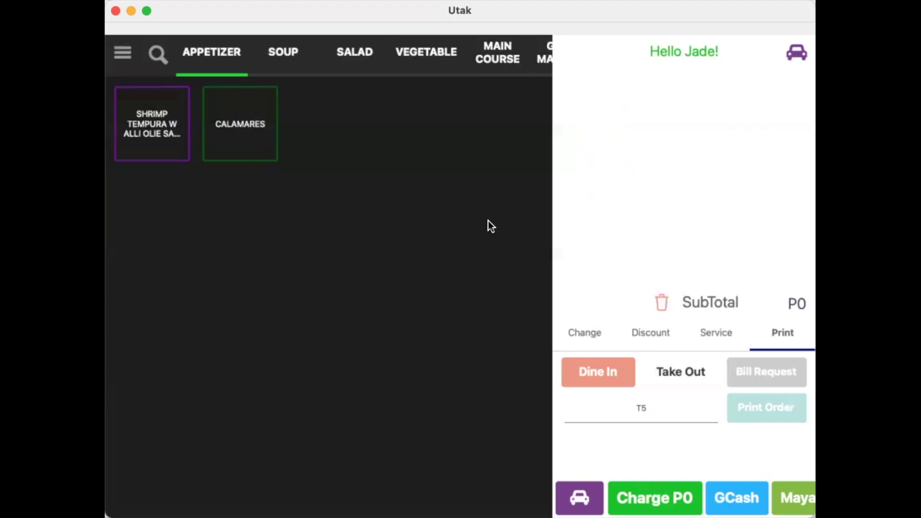
Show the parked orders list with the T5 Shrimp Tempura and Calamares order
left_click(796, 54)
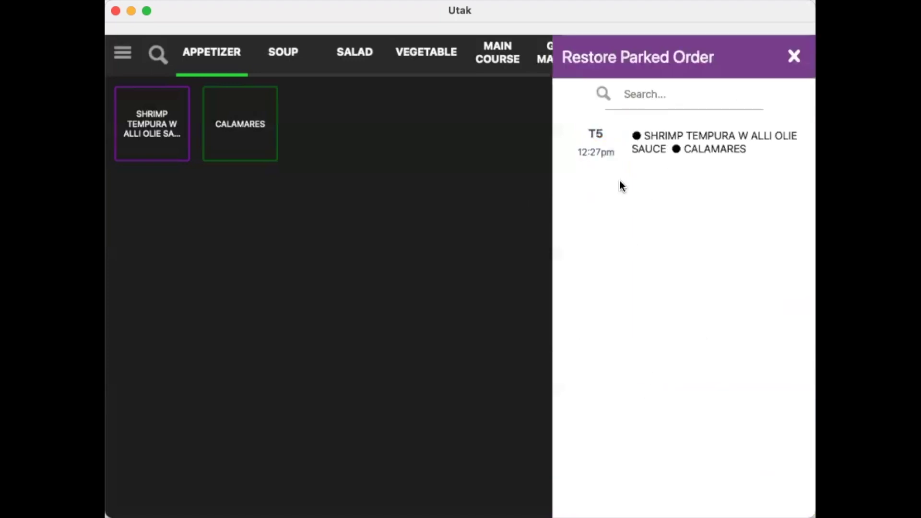
Restore T5, void Calamares with the authorising passcode, and re-park it at P250
left_click(630, 142)
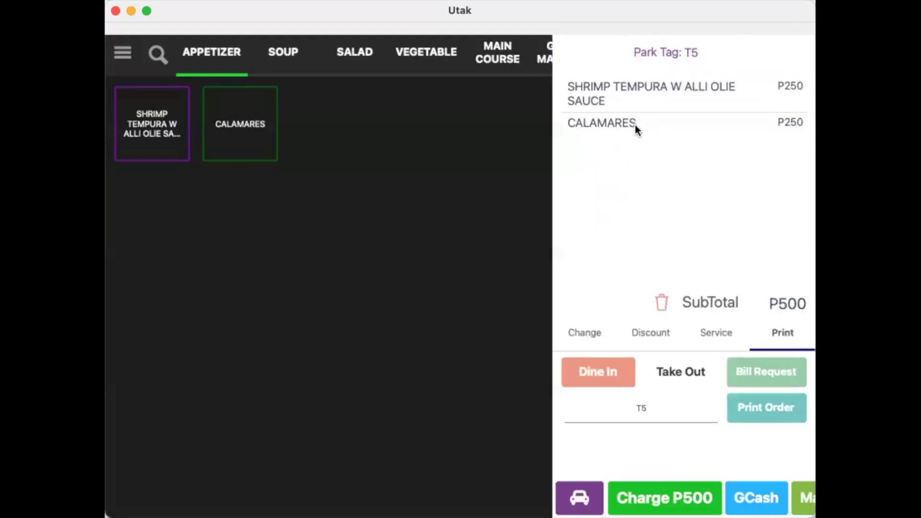
left_click(660, 122)
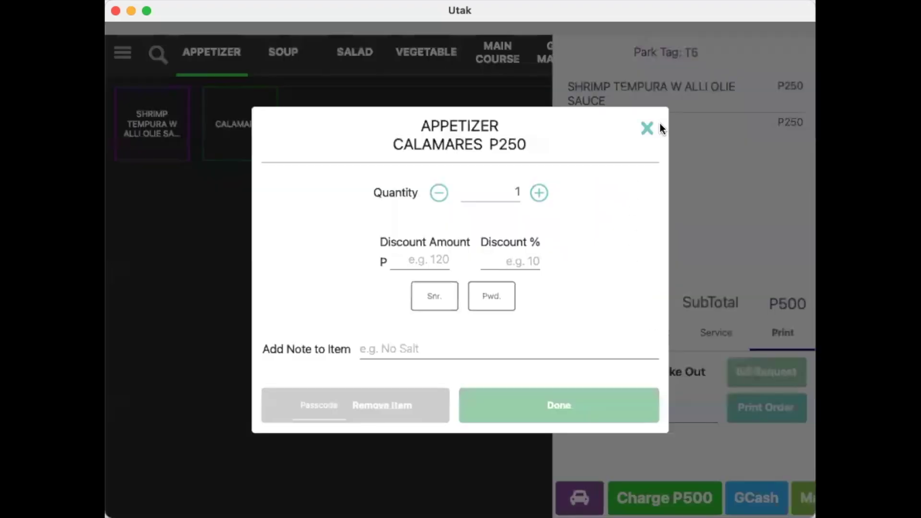
left_click(313, 403)
type("1234")
left_click(384, 410)
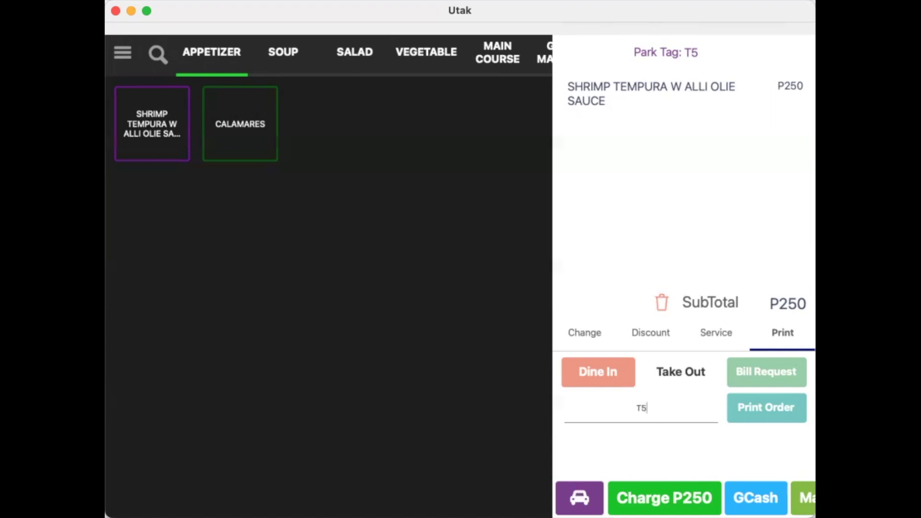
left_click(579, 498)
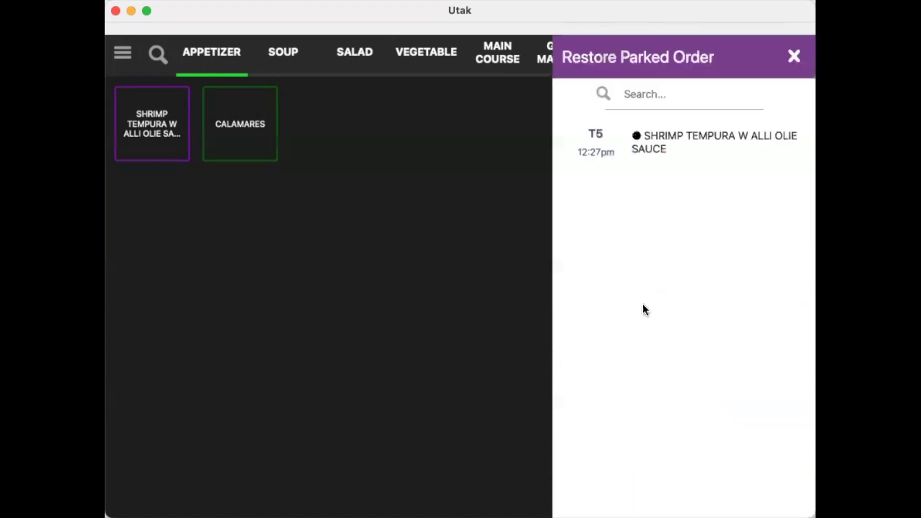
left_click(790, 58)
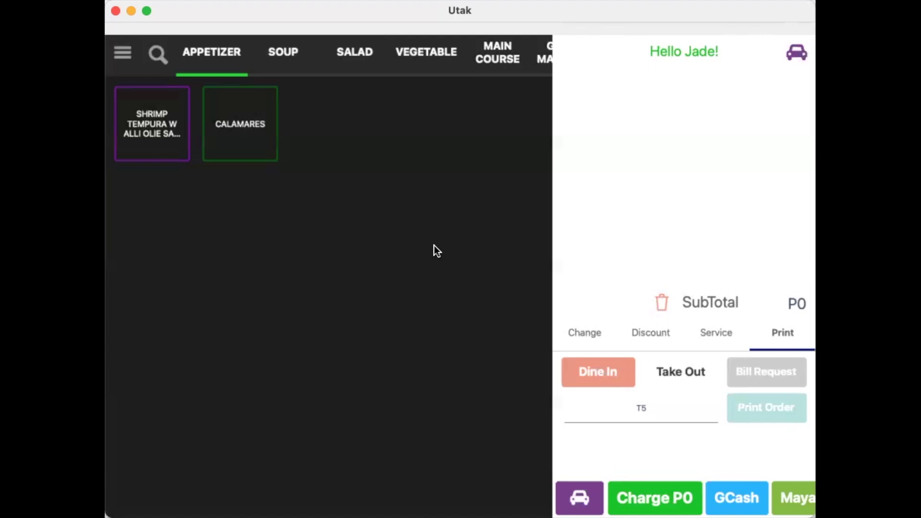
Switch the menu to the SALAD category
left_click(365, 63)
Add Mix Salad w Veggies, Green Salad and Ceasar Salad marked '- AO' into parked order T5
left_click(156, 134)
left_click(236, 139)
left_click(321, 137)
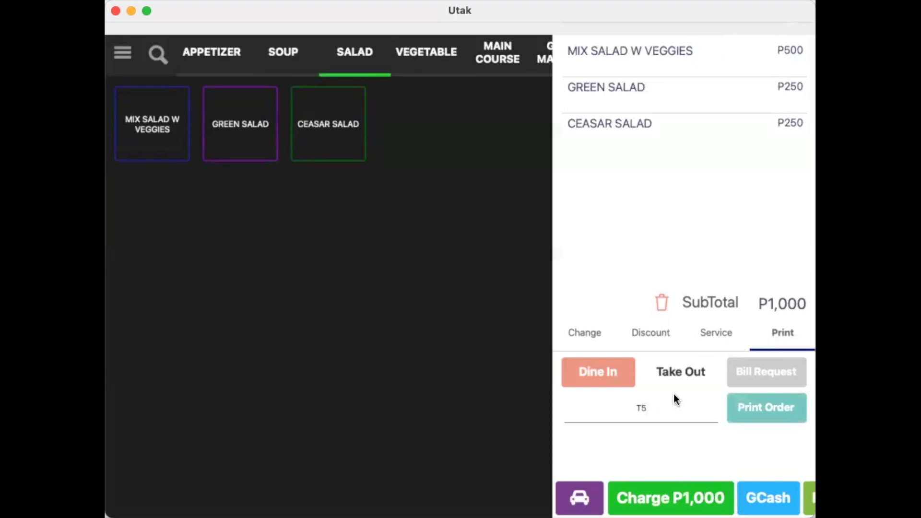
type("- AO")
left_click(579, 497)
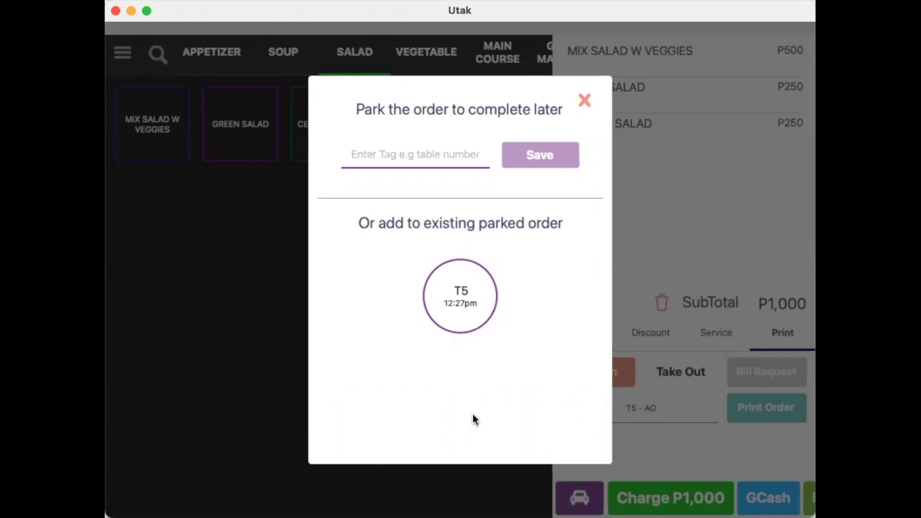
left_click(468, 290)
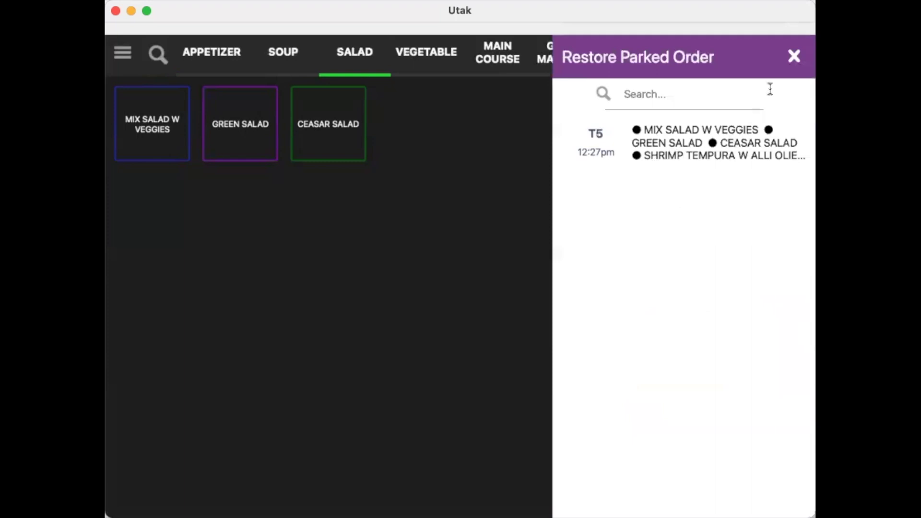
left_click(795, 55)
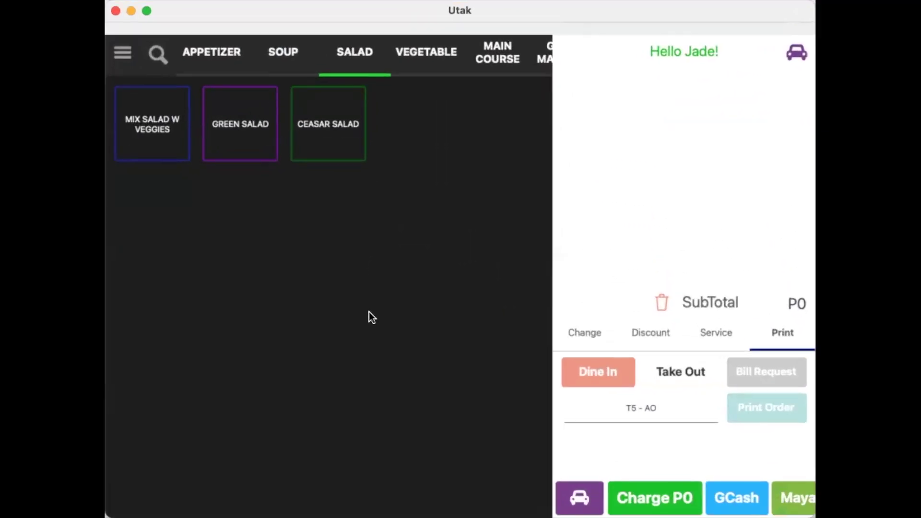
Load parked order T5 with its four items and charge the P1,250 bill
left_click(791, 56)
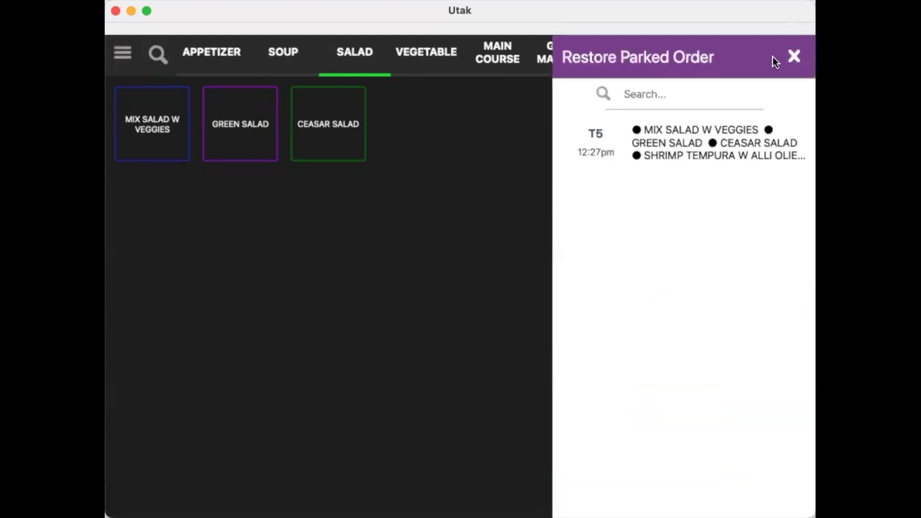
left_click(653, 153)
left_click(794, 51)
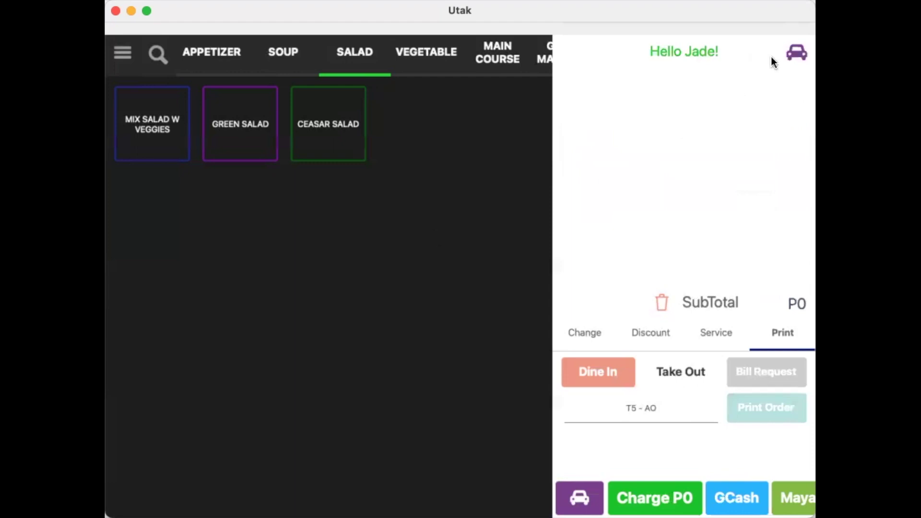
left_click(797, 52)
left_click(673, 131)
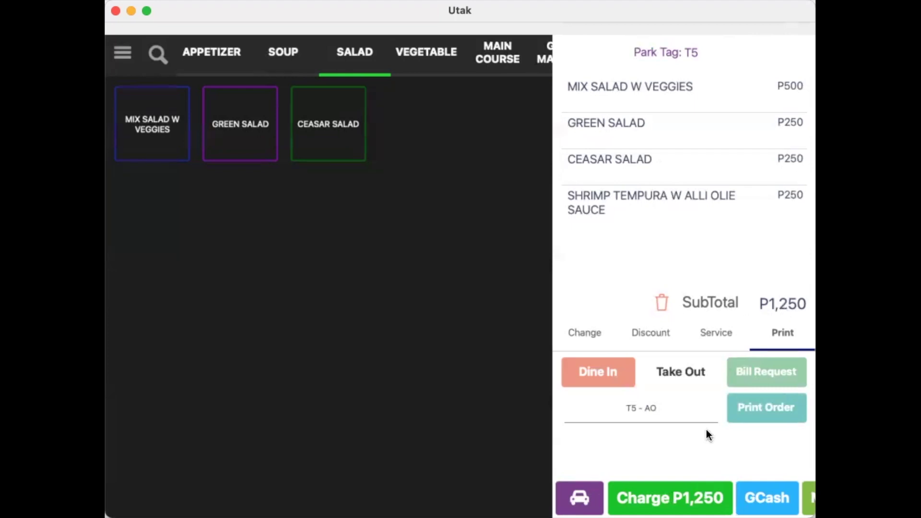
left_click(687, 491)
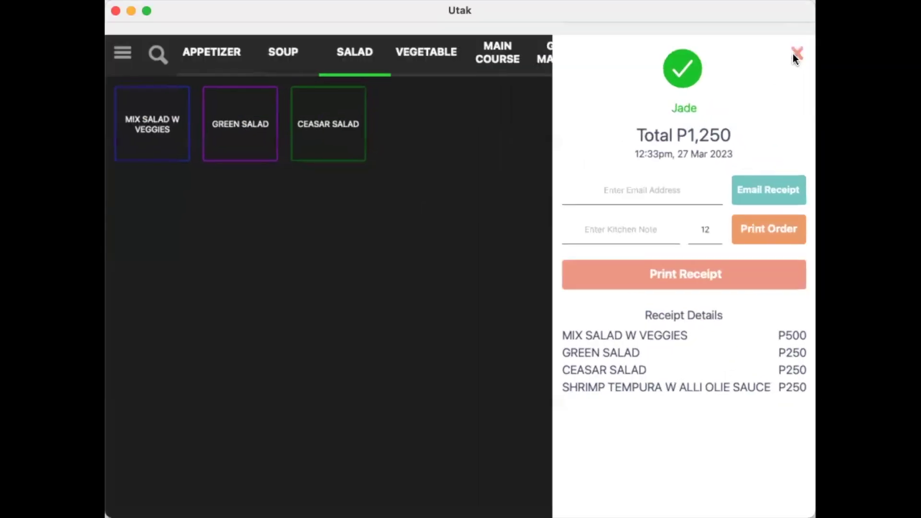
Dismiss the payment confirmation to return to an empty P0 order
left_click(793, 54)
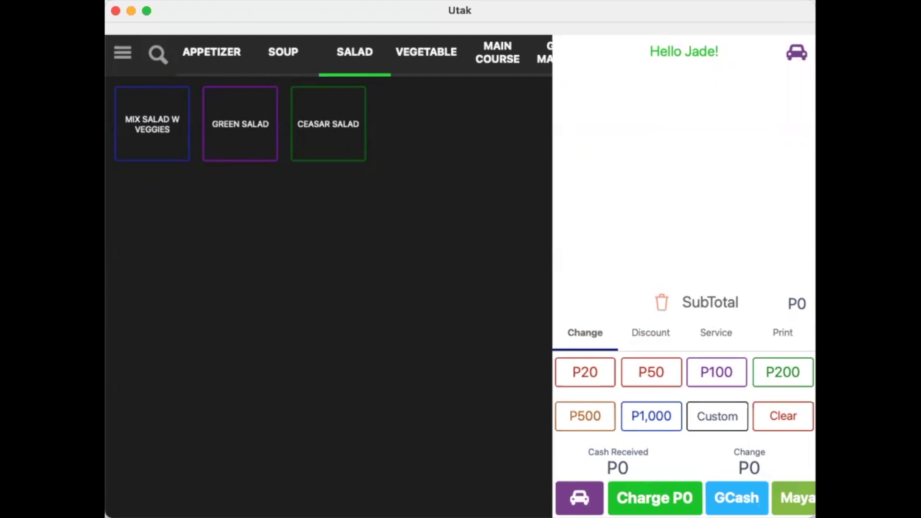
Add Mix Salad w Veggies, Green Salad and Ceasar Salad, with kitchen note 't3'
left_click(148, 159)
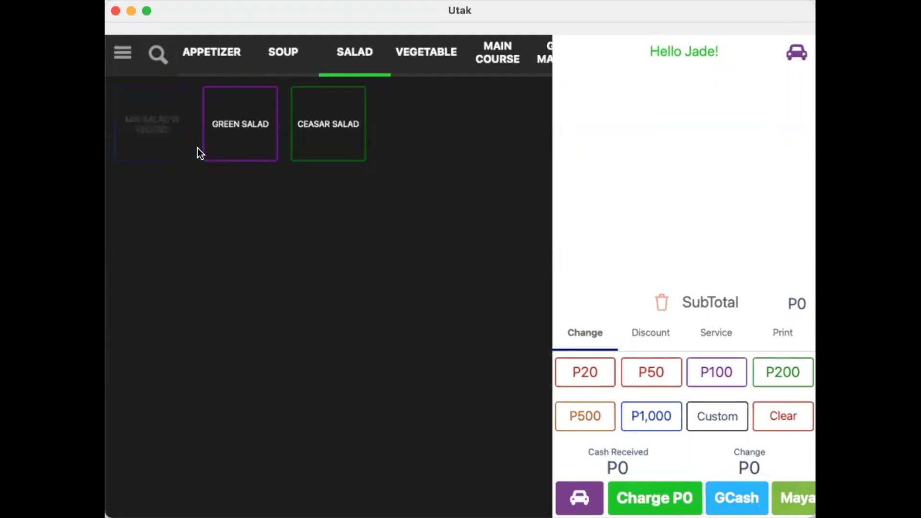
left_click(226, 149)
left_click(316, 150)
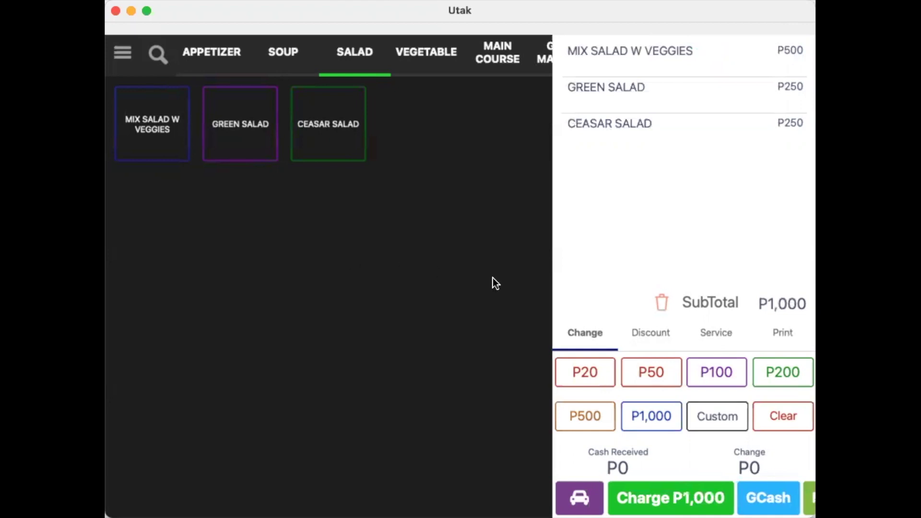
left_click(773, 336)
left_click(647, 408)
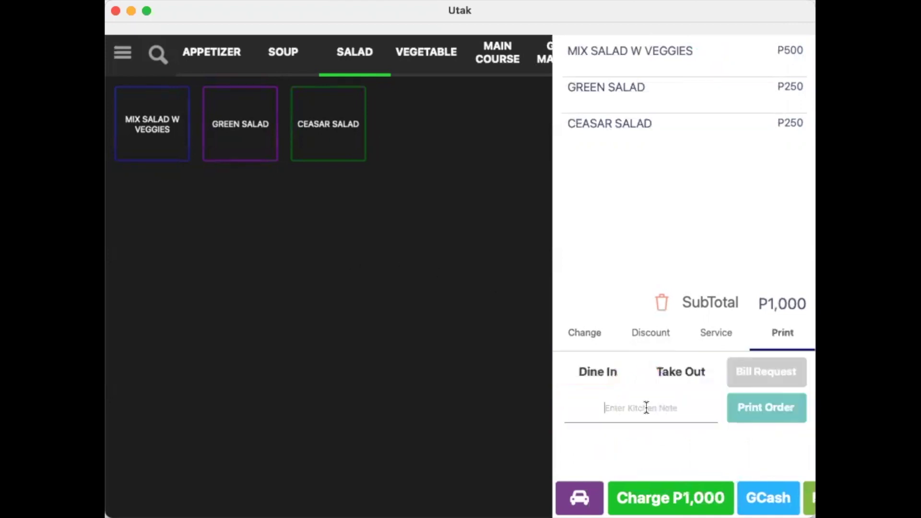
type("t3")
Park the salad order under the tag T4
left_click(576, 494)
type("T4")
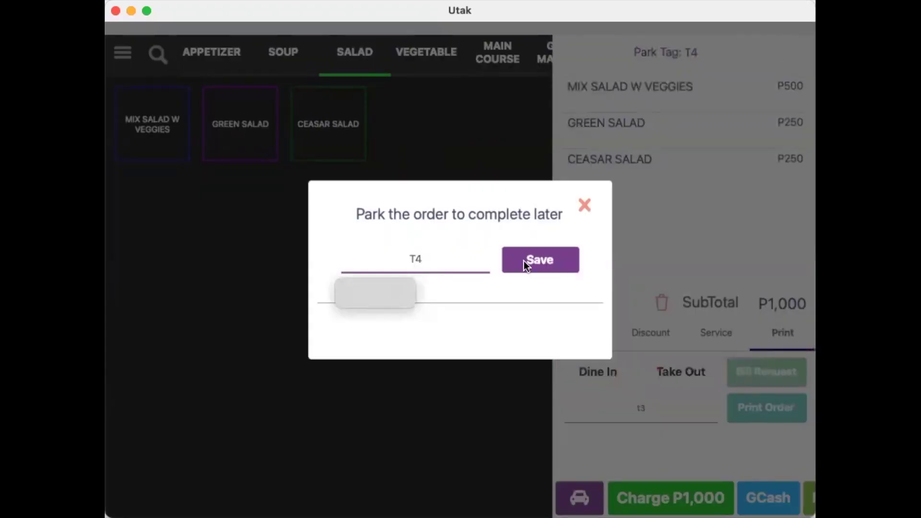
left_click(523, 261)
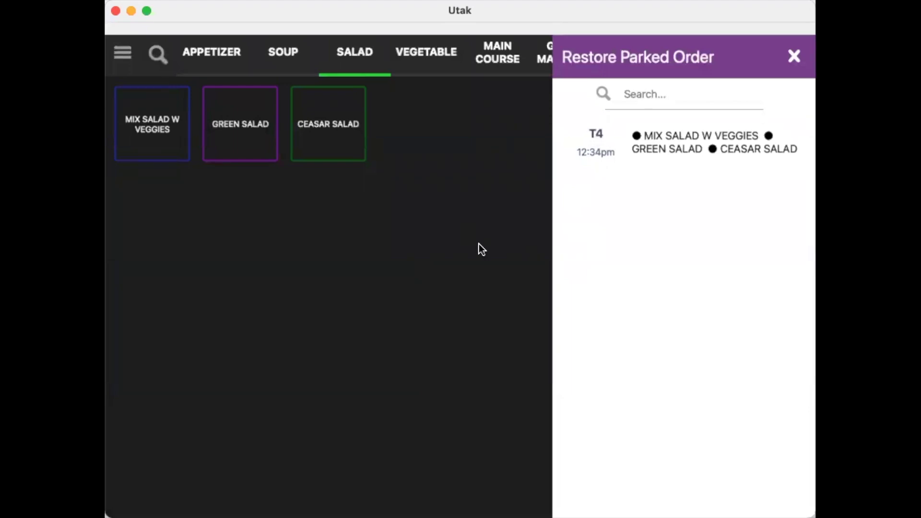
Restore parked order T4, change its park tag to T3, and re-park it
left_click(615, 144)
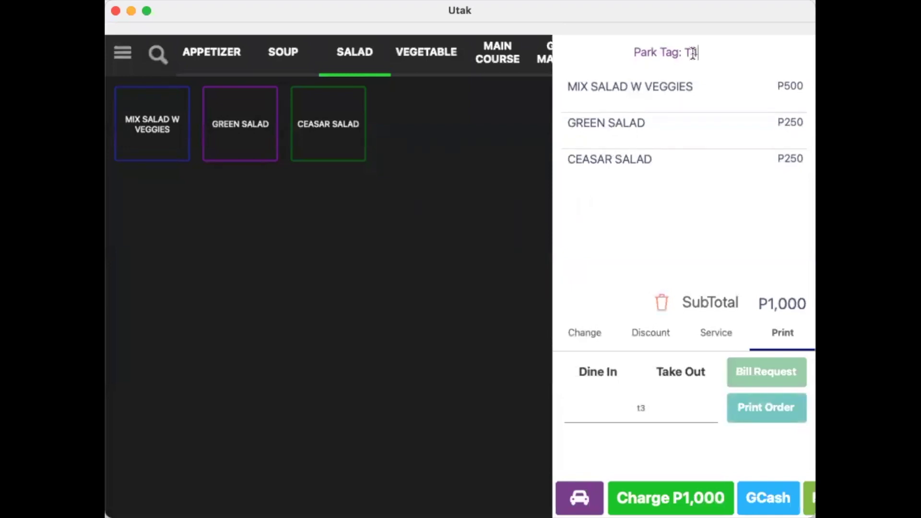
key("BackSpace")
type("3")
left_click(579, 497)
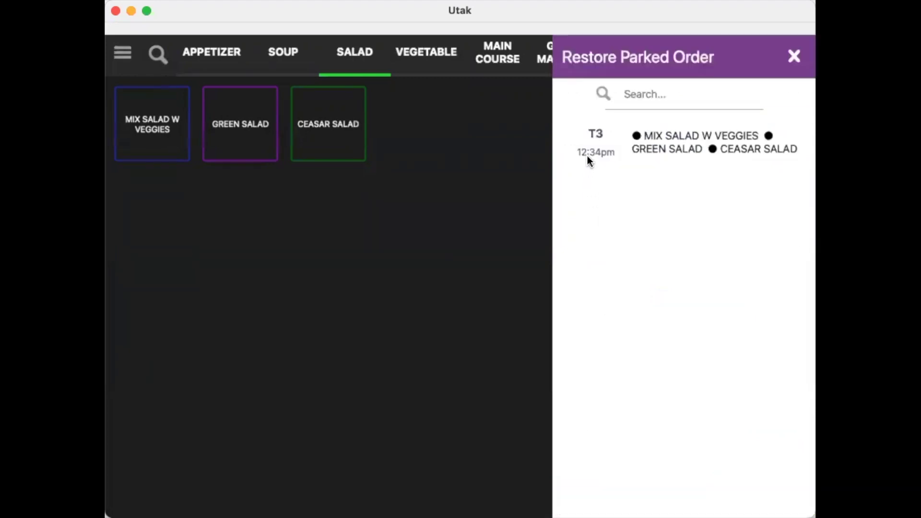
left_click(794, 56)
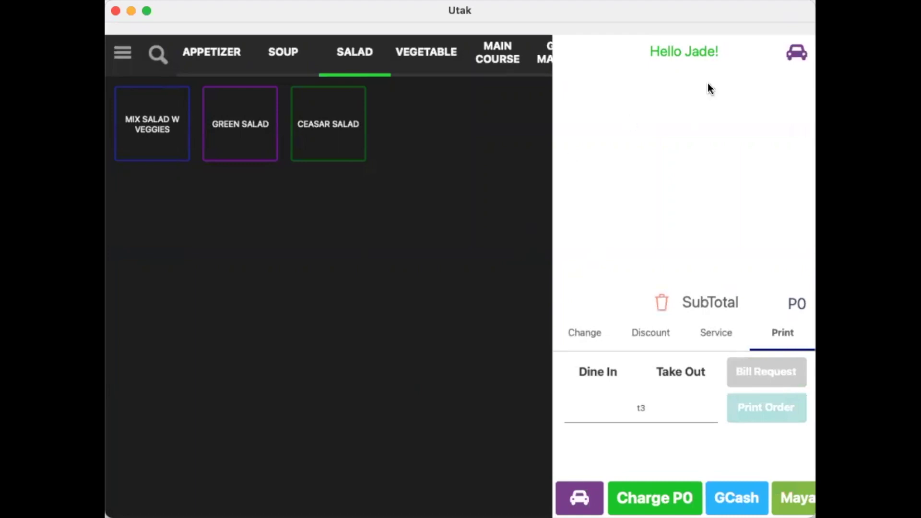
Swipe parked order T3 to reveal its void option and enter the void passcode
left_click(791, 54)
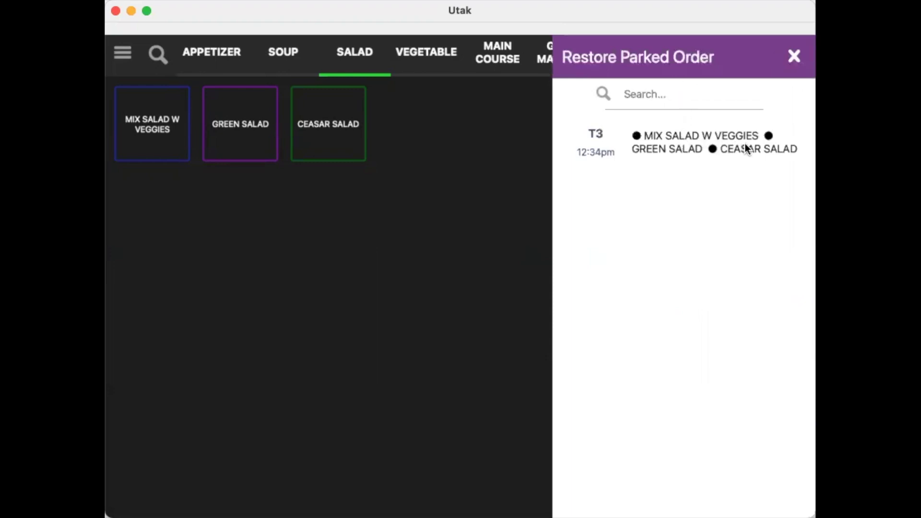
left_click_drag(747, 144, 609, 154)
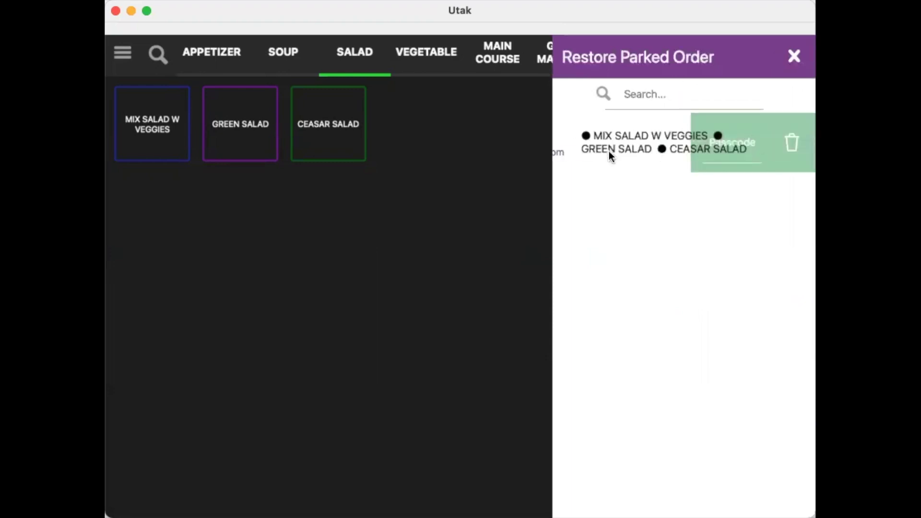
left_click(716, 141)
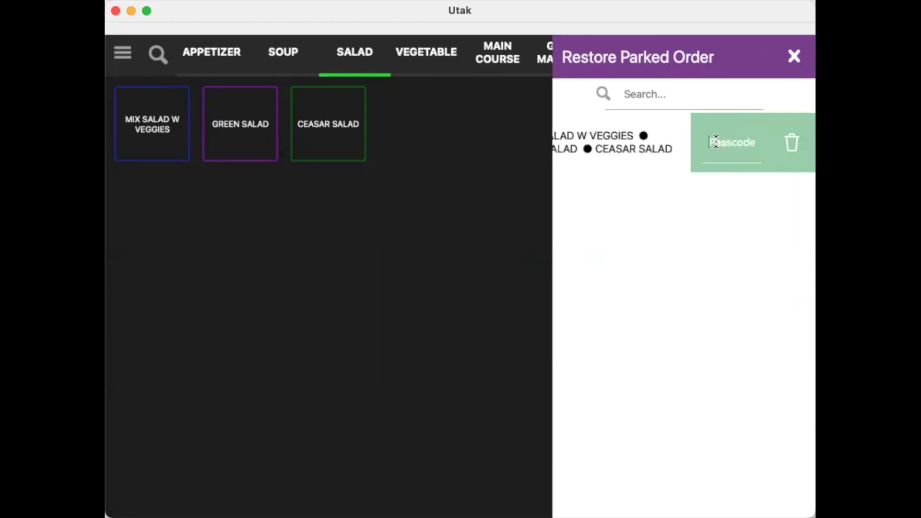
type("1234")
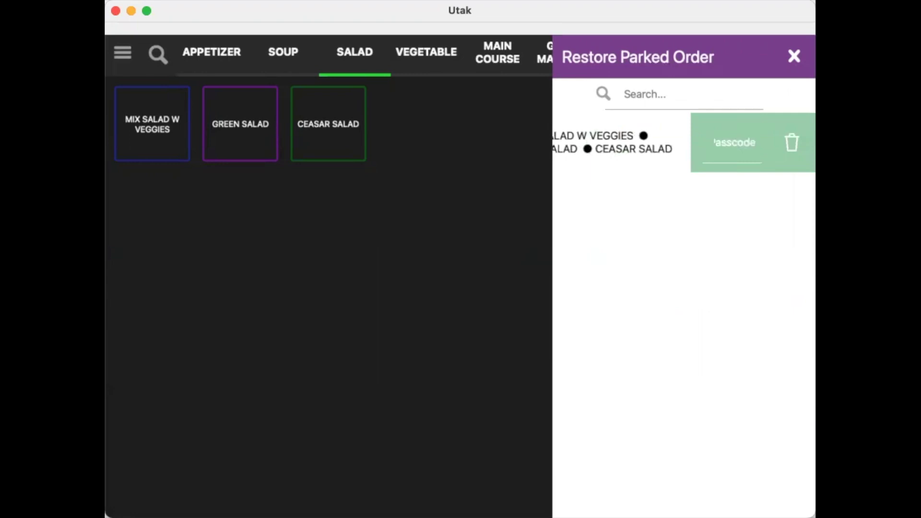